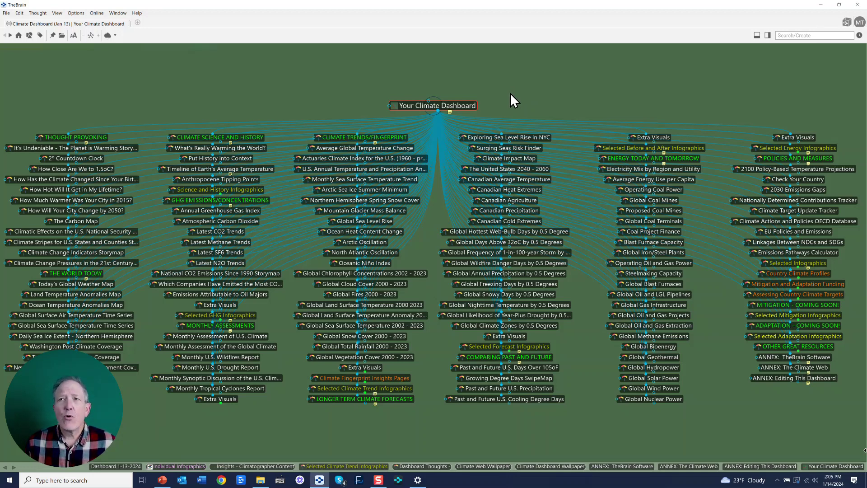
- Show the notes of Your Climate Dashboard beside the thought map and read through its introduction and usage instructions
key("F8")
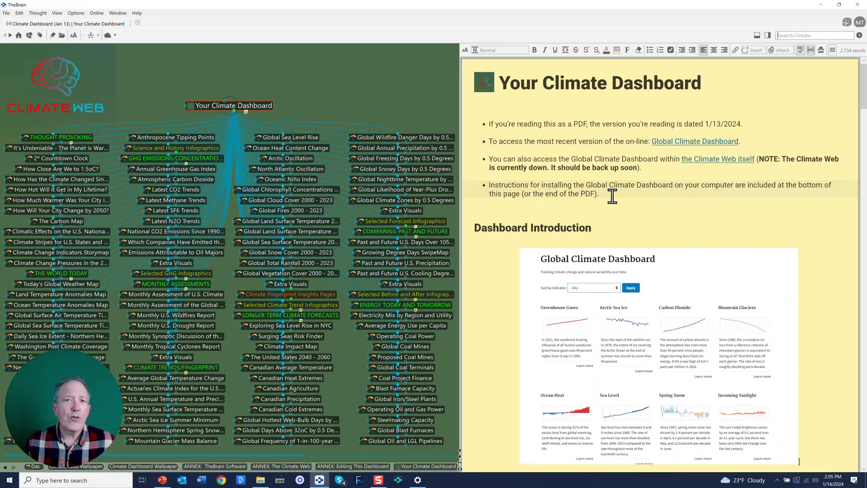
left_click(353, 137)
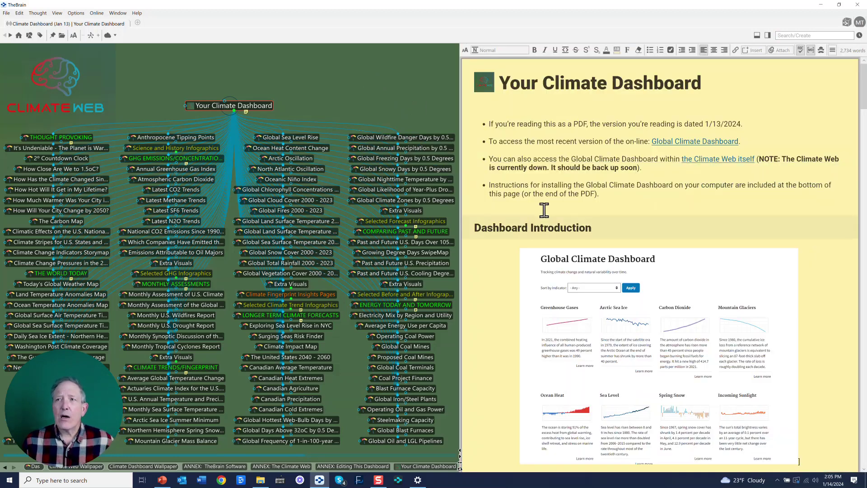
scroll(544, 210, "down", 1)
scroll(544, 209, "down", 6)
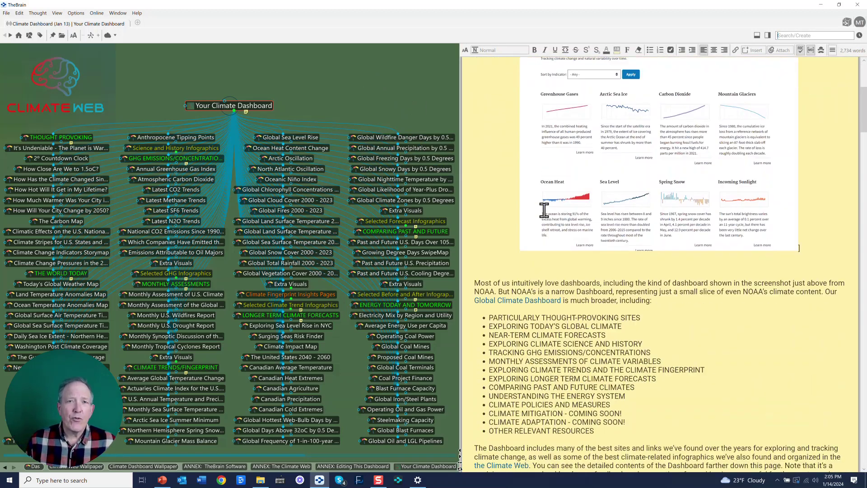
scroll(544, 210, "down", 7)
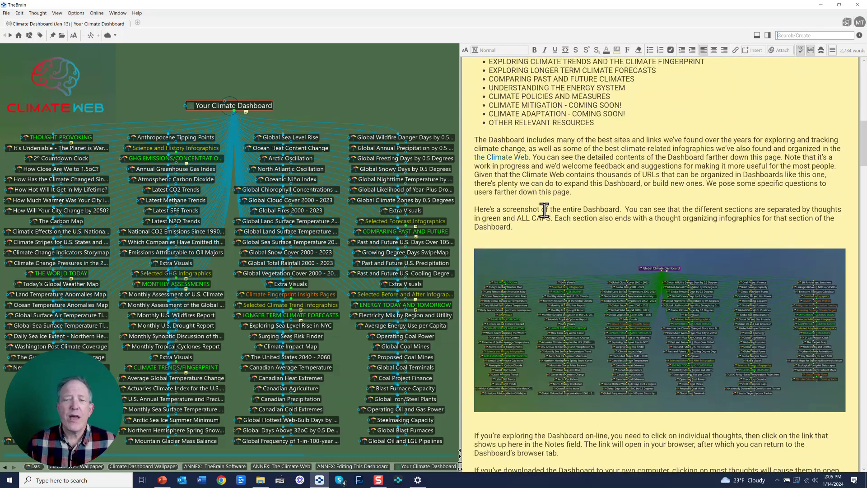
scroll(544, 210, "down", 4)
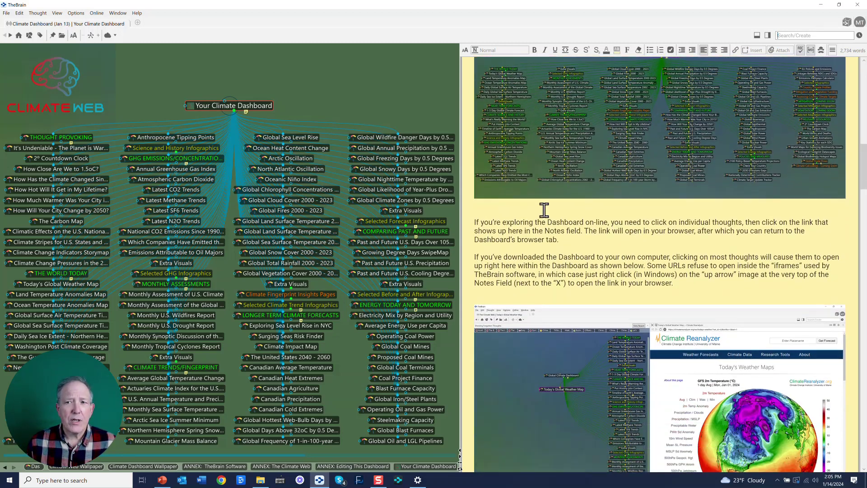
scroll(544, 210, "down", 5)
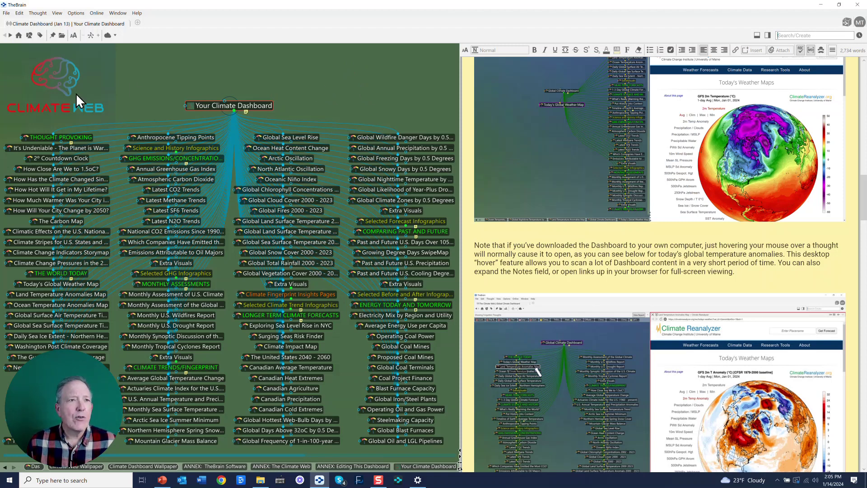
- Preview the content of How Hot Will It Get in My Lifetime?, The Carbon Map and Ocean Temperature Anomalies Map
mouse_move(76, 190)
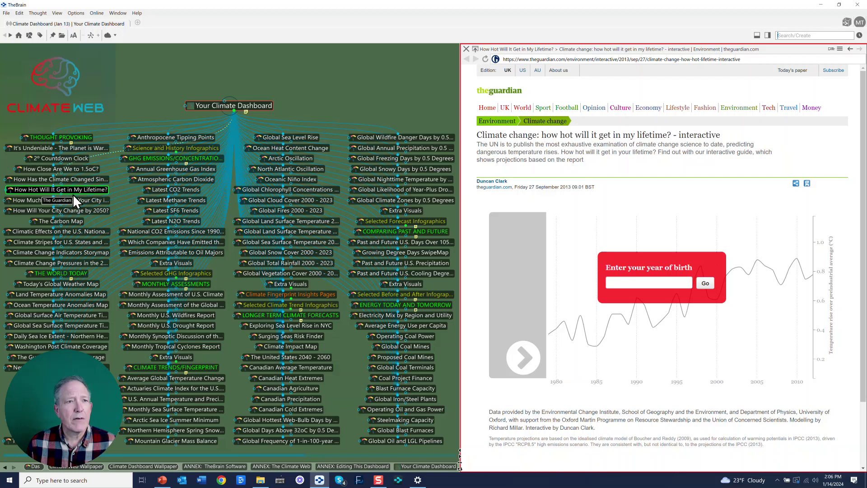
left_click(65, 221)
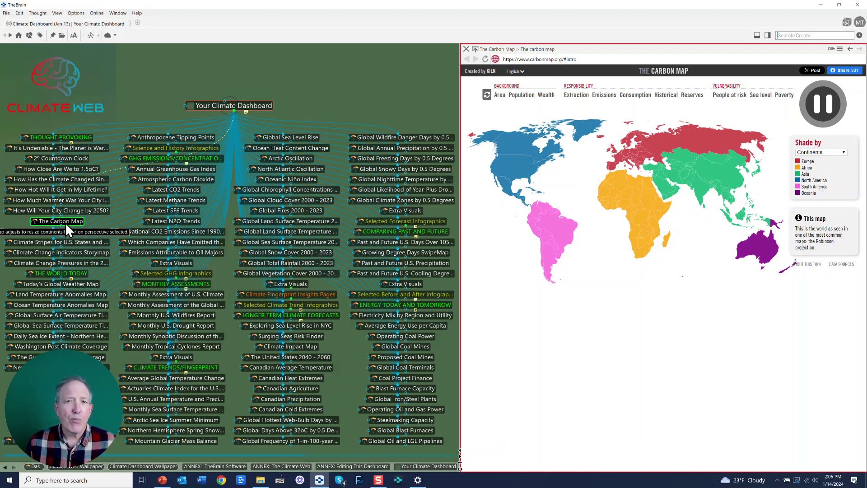
left_click(66, 316)
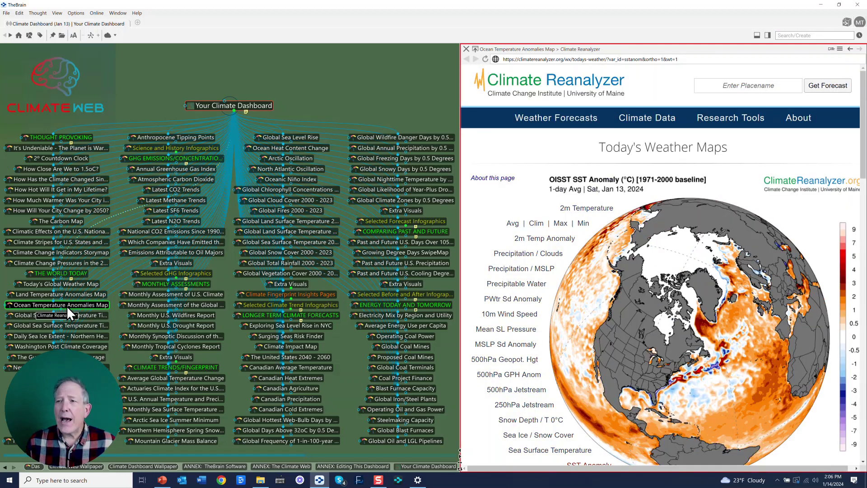
- Activate the Ocean Temperature Anomalies Map thought and view its Precipitable Water, Precipitation / MSLP and Sea Ice / Snow Cover maps
left_click(66, 306)
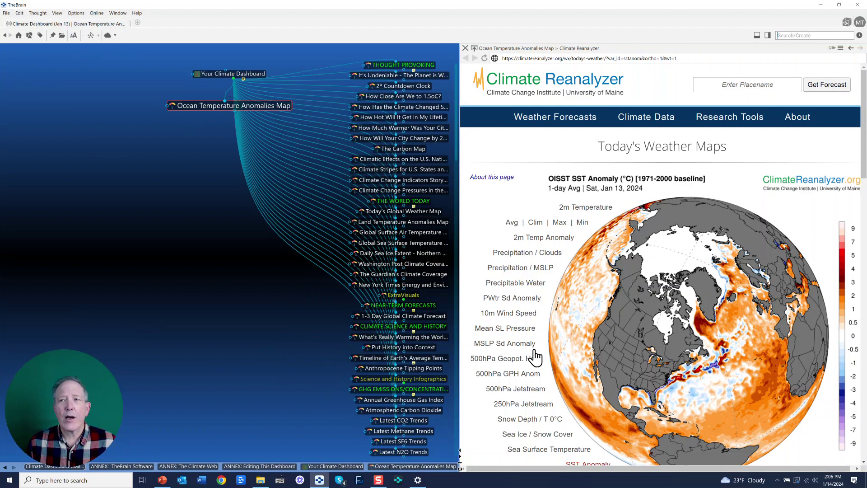
left_click(507, 290)
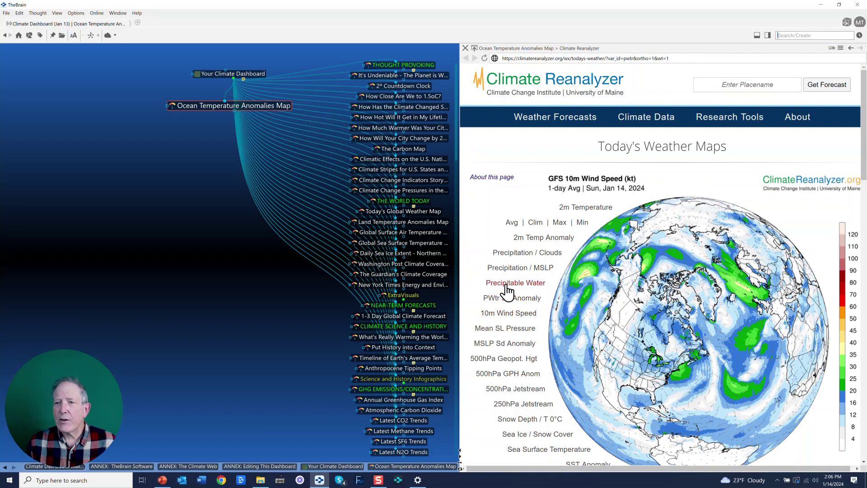
left_click(507, 274)
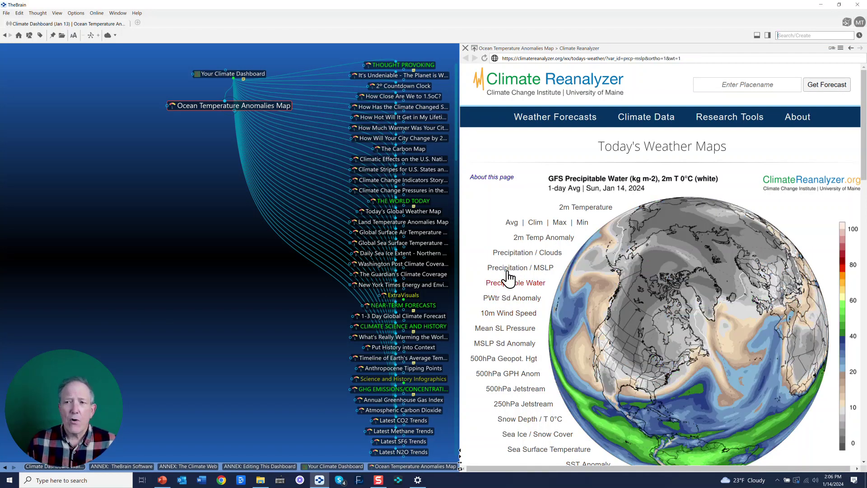
left_click(513, 258)
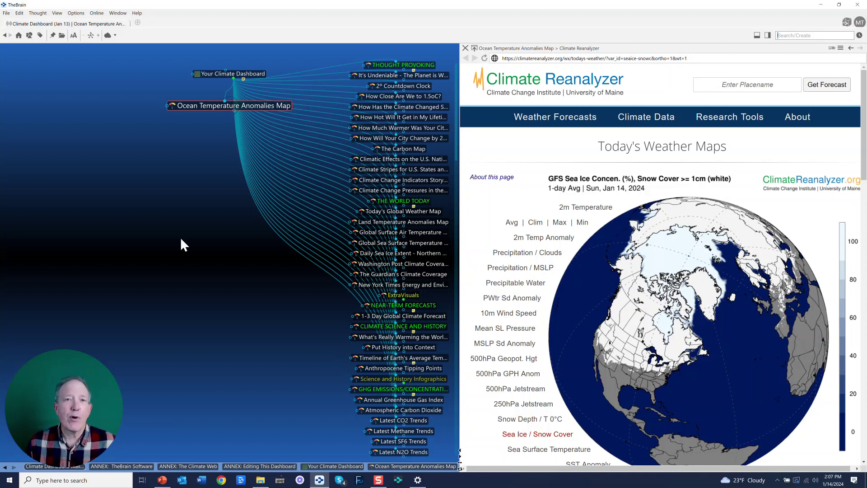
- Return to Your Climate Dashboard and preview the Latest Methane Trends and Monthly U.S. Wildfires Report thoughts
mouse_move(215, 72)
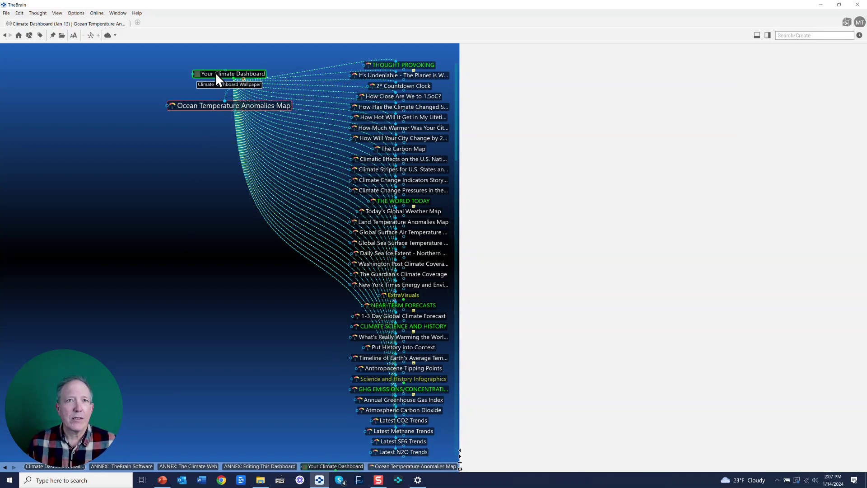
left_click(215, 73)
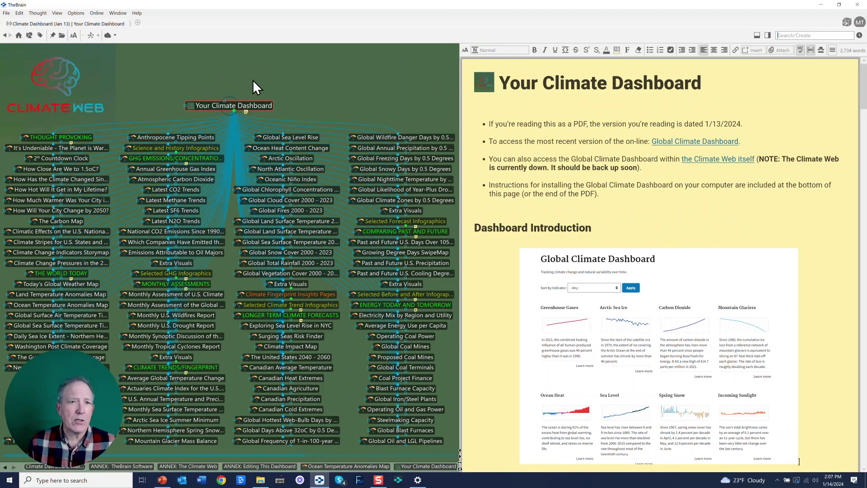
mouse_move(168, 199)
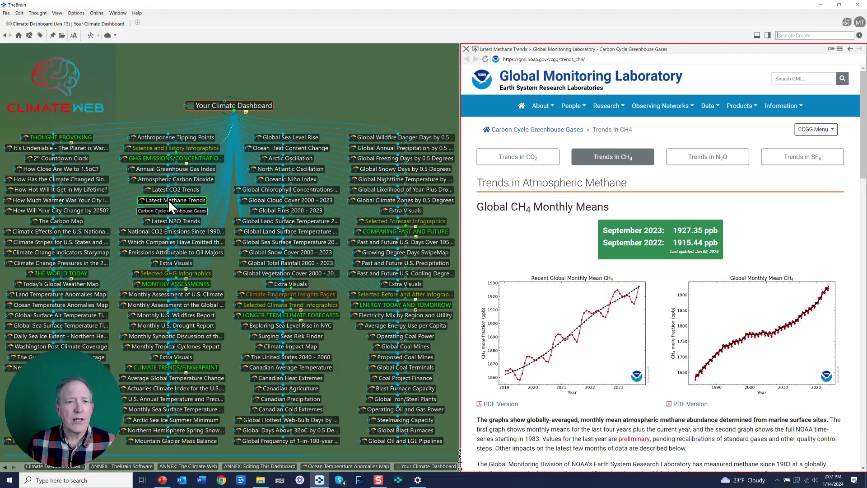
mouse_move(162, 314)
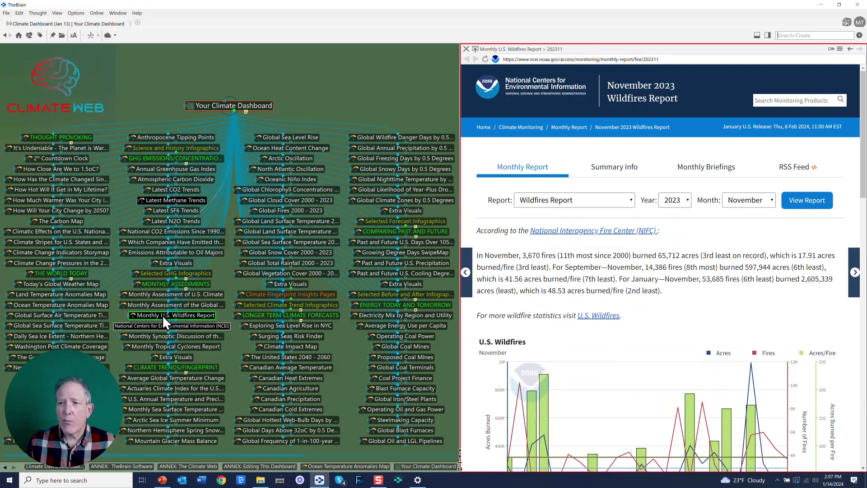
- Preview the Global Hottest Wet-Bulb Days by 0.5 Degree map and the Global Coal Terminals tracker map
left_click(166, 387)
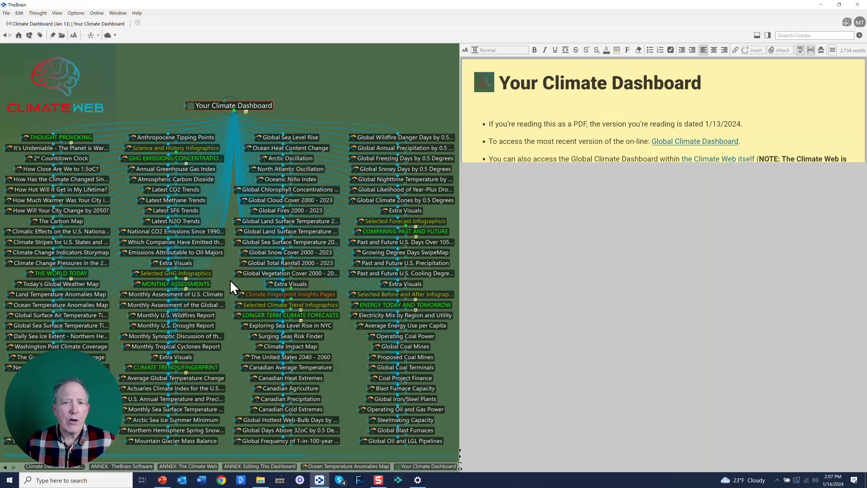
left_click(278, 336)
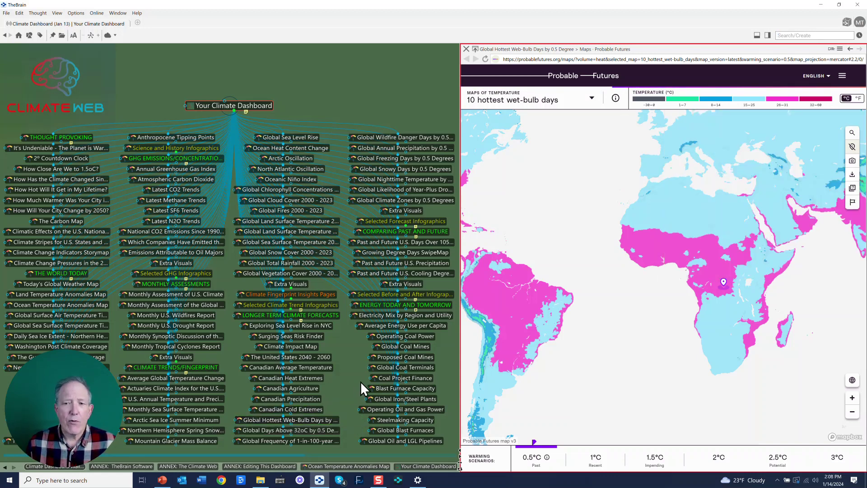
left_click(383, 367)
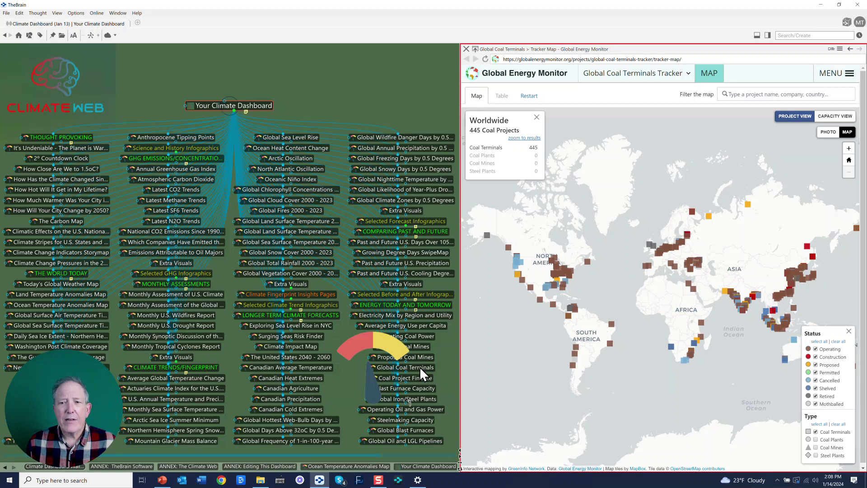
- Look over the remaining dashboard thoughts through ANNEX: Editing This Dashboard and preview Global Oil and Gas Extraction
scroll(419, 367, "down", 1)
scroll(426, 334, "down", 1)
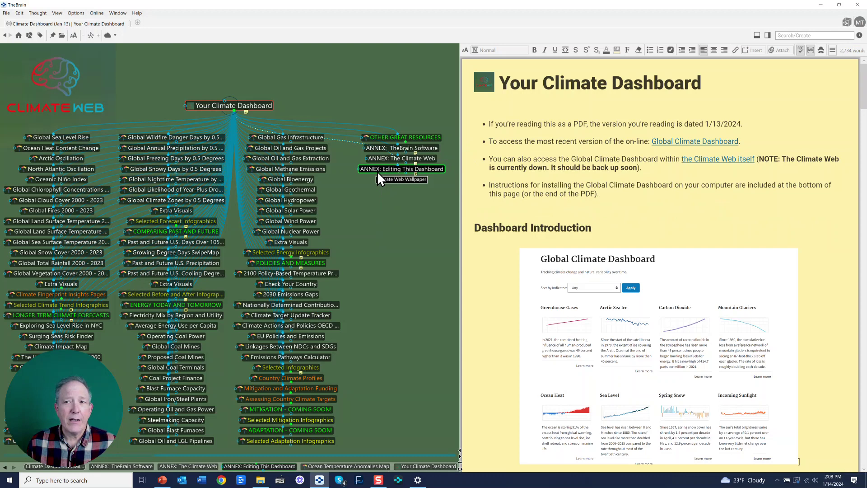
mouse_move(378, 171)
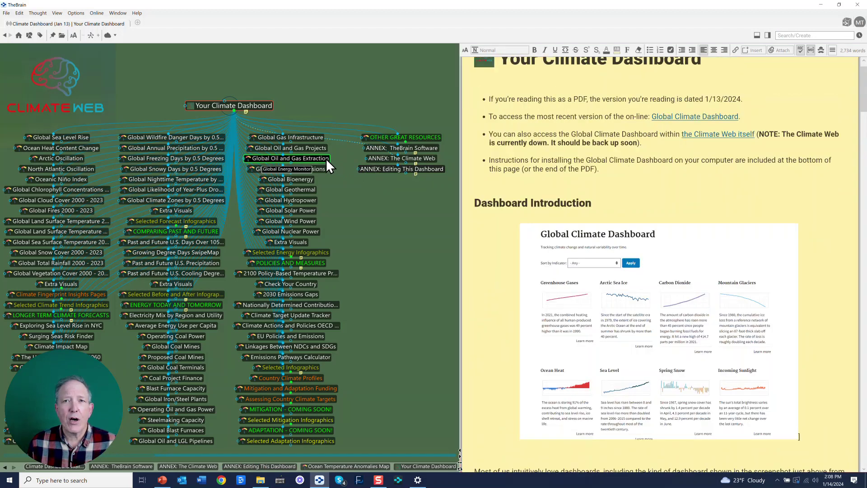
right_click(326, 158)
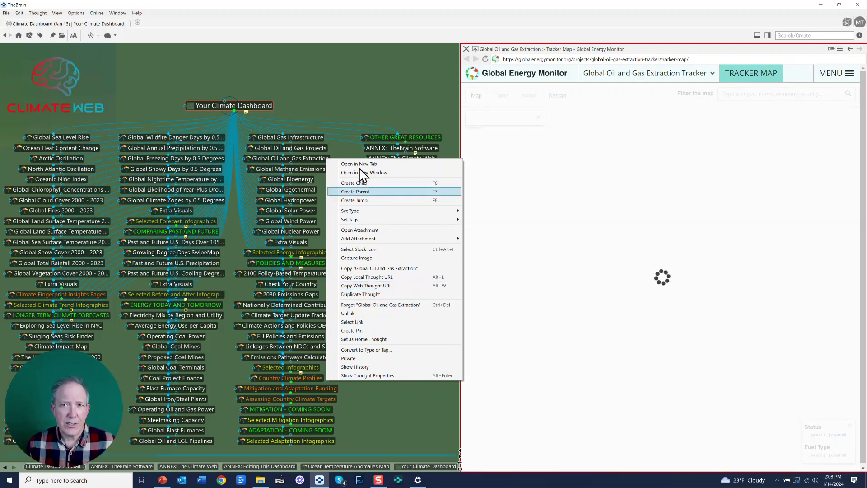
left_click(350, 83)
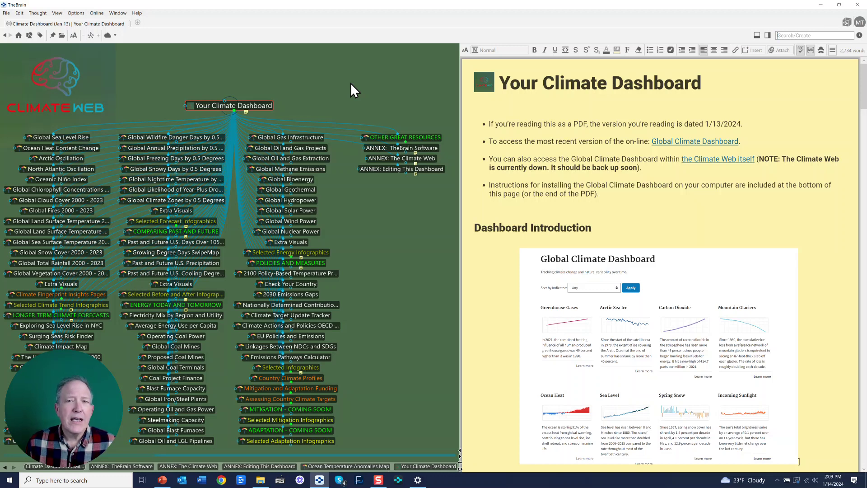
- Open the Selected Energy Infographics thought and preview its Megawhat? energy generation and Crude oil prices, 1861-2018 infographics
left_click(277, 254)
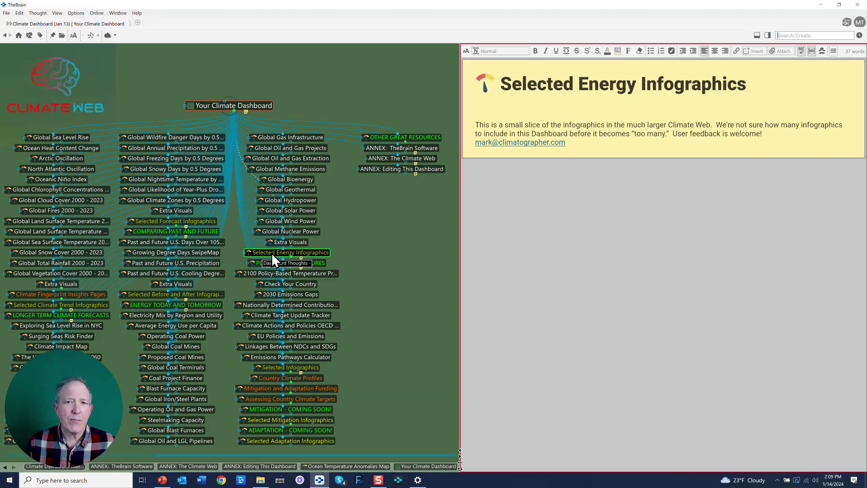
left_click(272, 253)
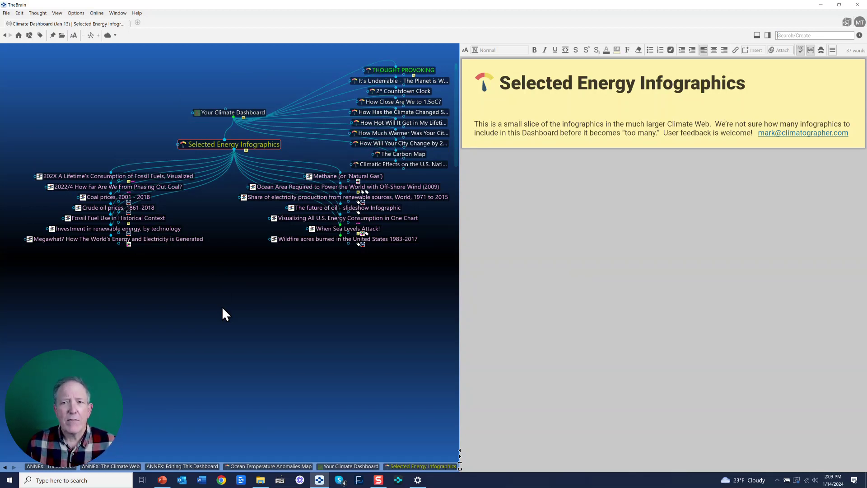
left_click(177, 240)
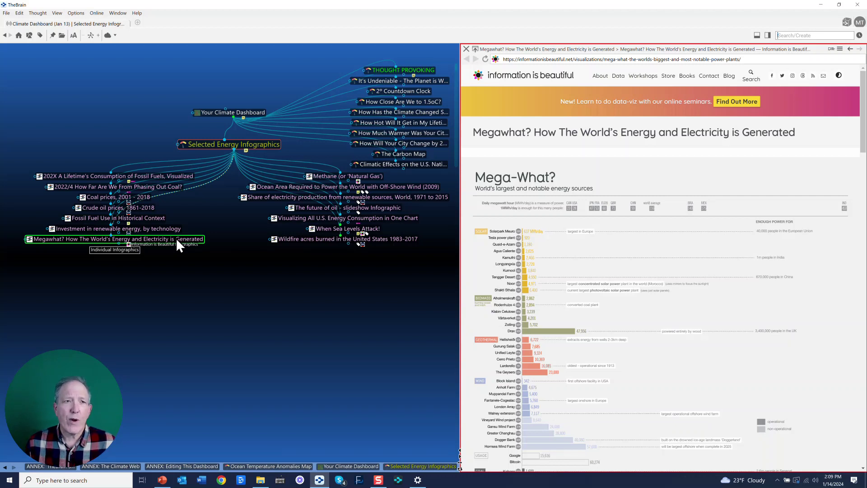
left_click(146, 207)
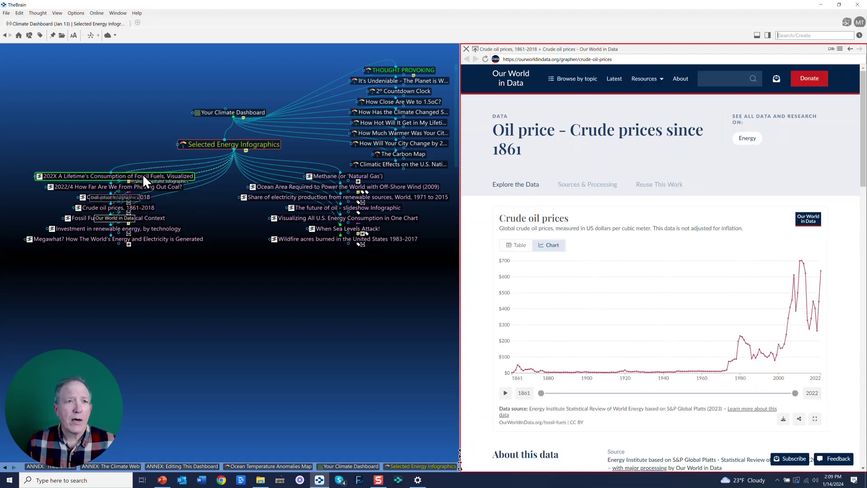
mouse_move(141, 174)
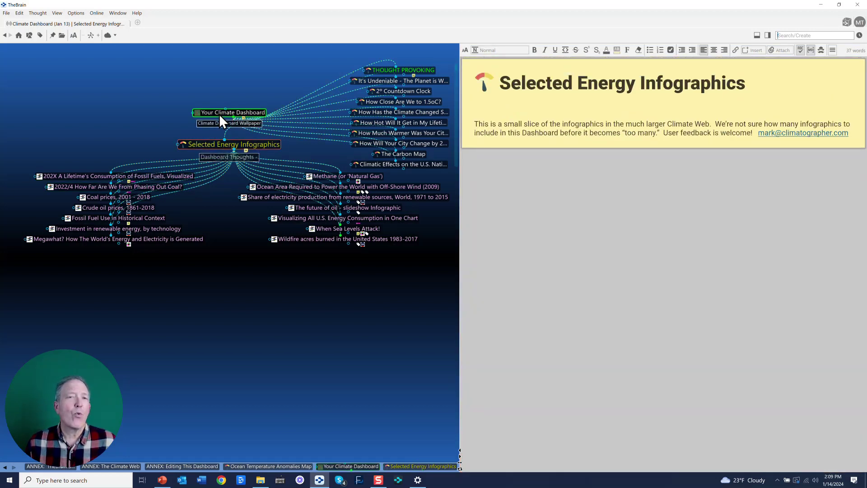
- Return to Your Climate Dashboard and hide the notes so the thought map fills the whole window
left_click(219, 114)
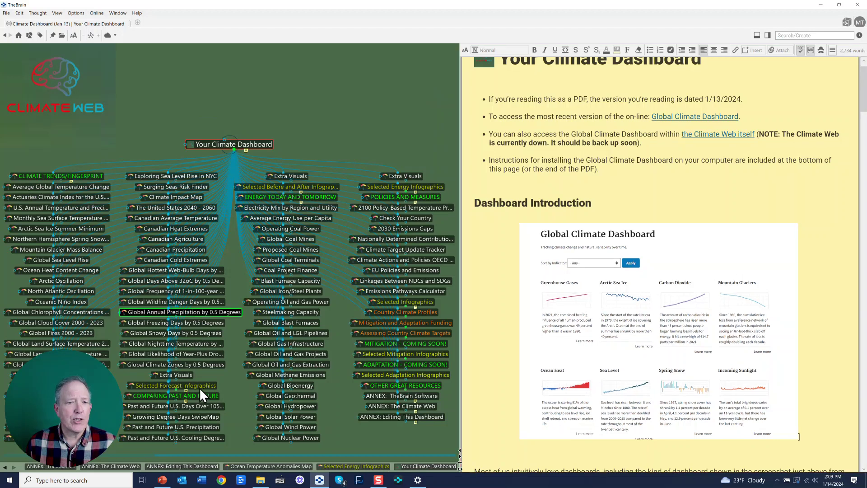
mouse_move(196, 388)
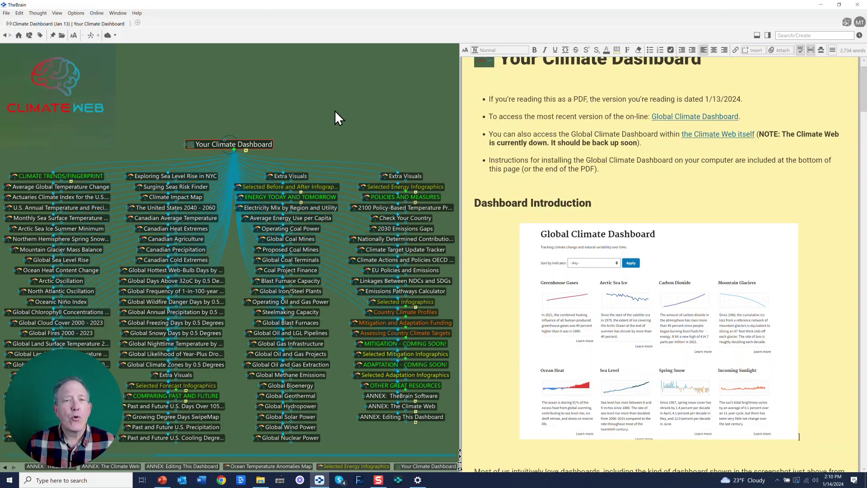
key("F9")
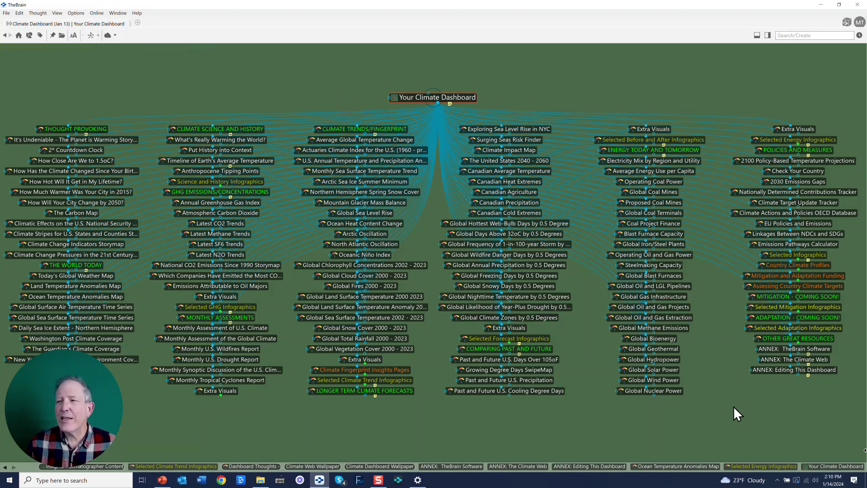
- Open the ANNEX: The Climate Web thought, show its notes and read through them
left_click(768, 359)
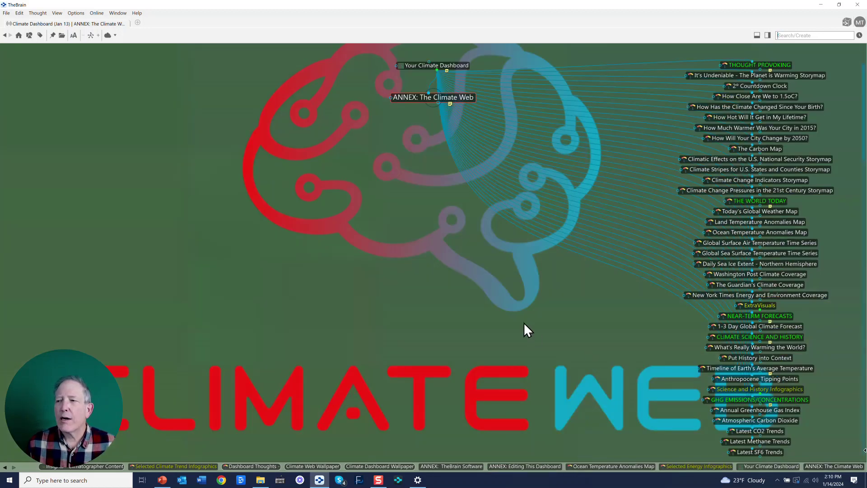
key("F5")
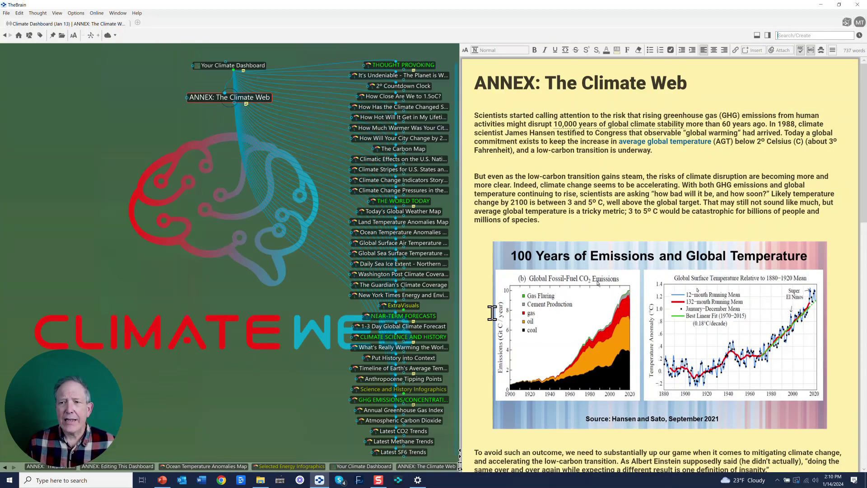
scroll(605, 205, "down", 7)
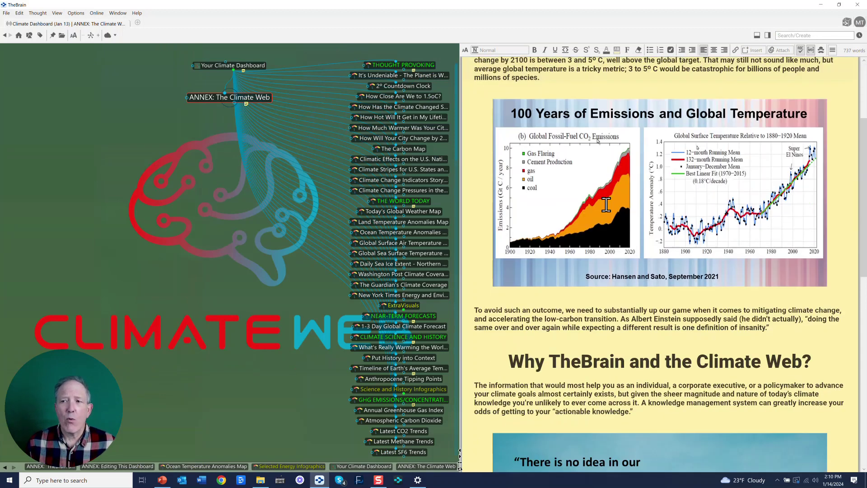
scroll(606, 205, "down", 7)
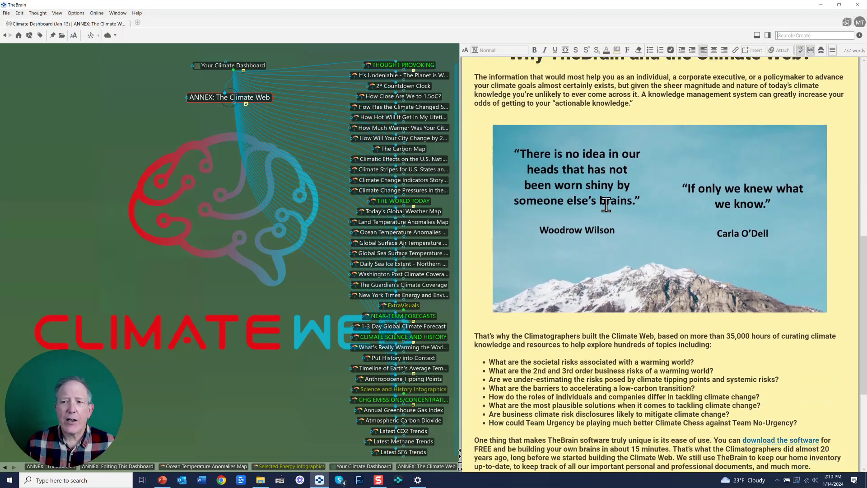
scroll(606, 204, "up", 2)
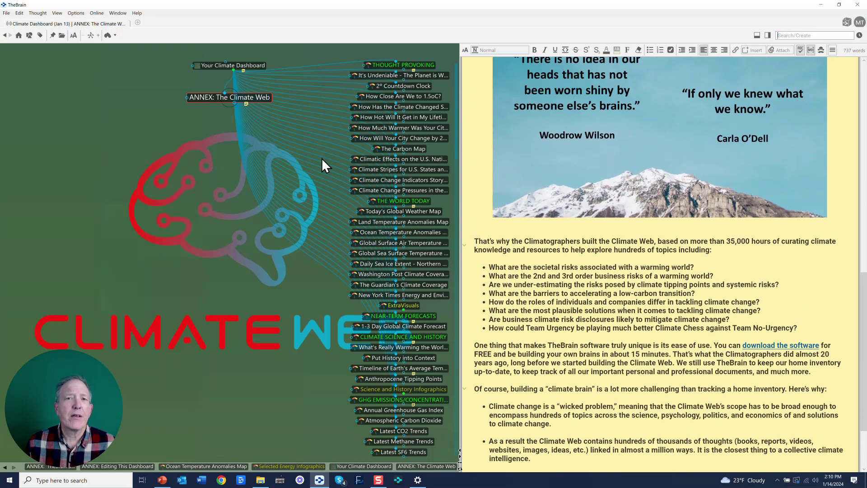
- Go back to Your Climate Dashboard and preview the Arctic Oscillation and Global Snowy Days by 0.5 Degrees thoughts
left_click(210, 66)
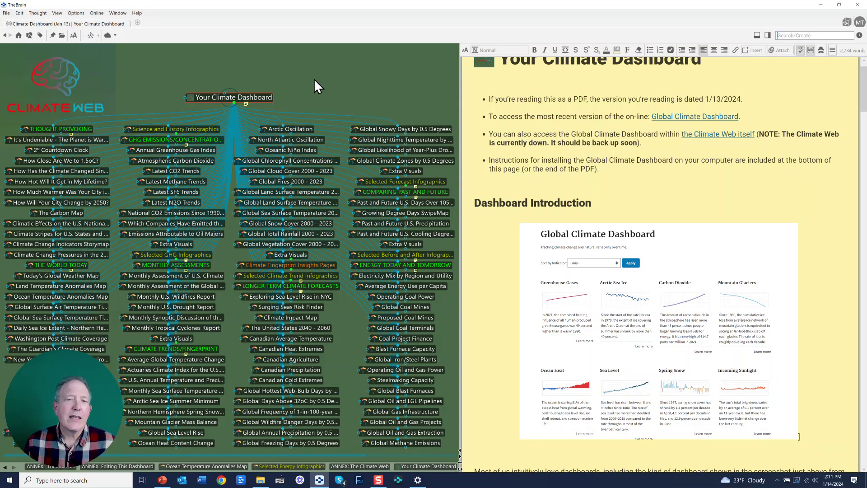
left_click(280, 130)
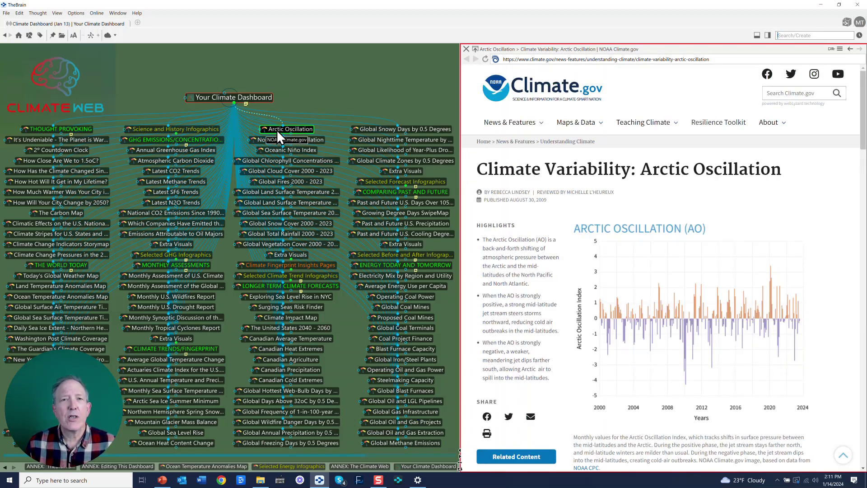
left_click(367, 128)
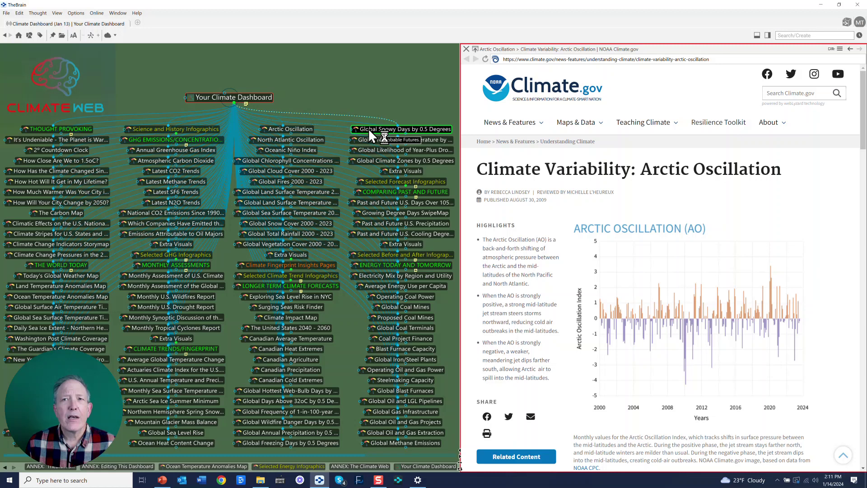